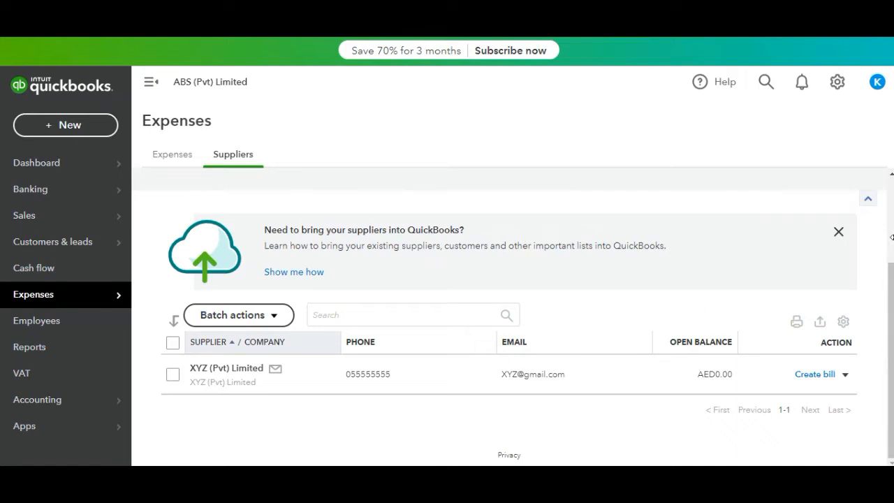
Step: Start a manually entered expense from the expenses overview and dismiss the introductory tour
left_click(165, 155)
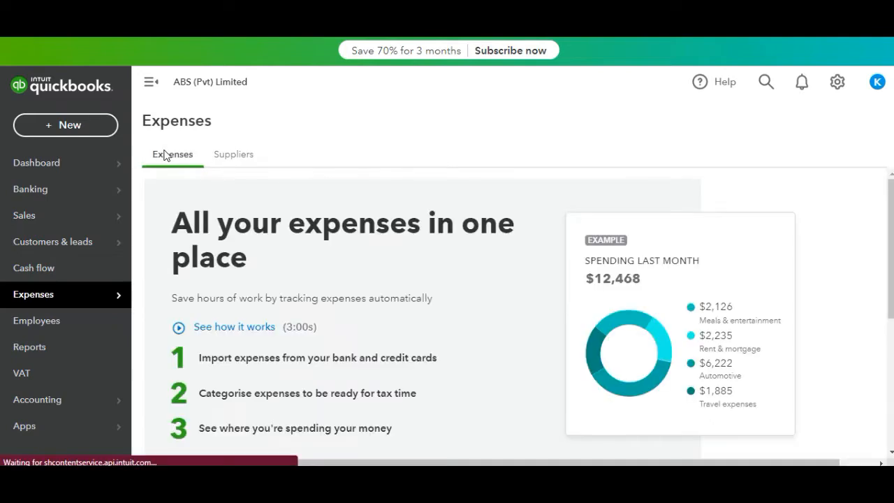
scroll(873, 253, "down", 4)
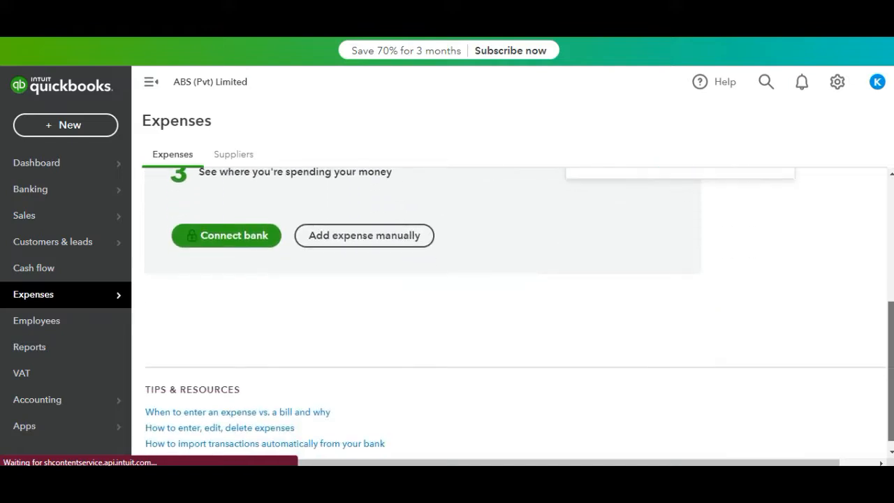
left_click_drag(891, 363, 891, 367)
left_click(406, 238)
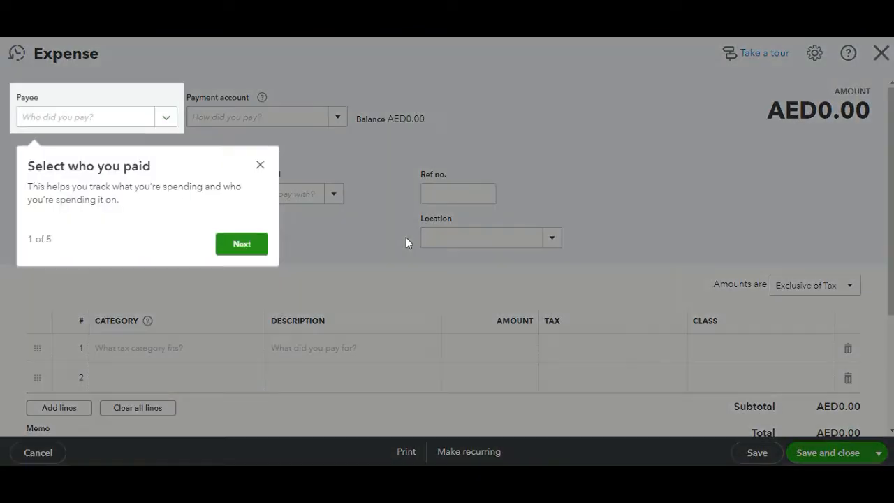
left_click(260, 165)
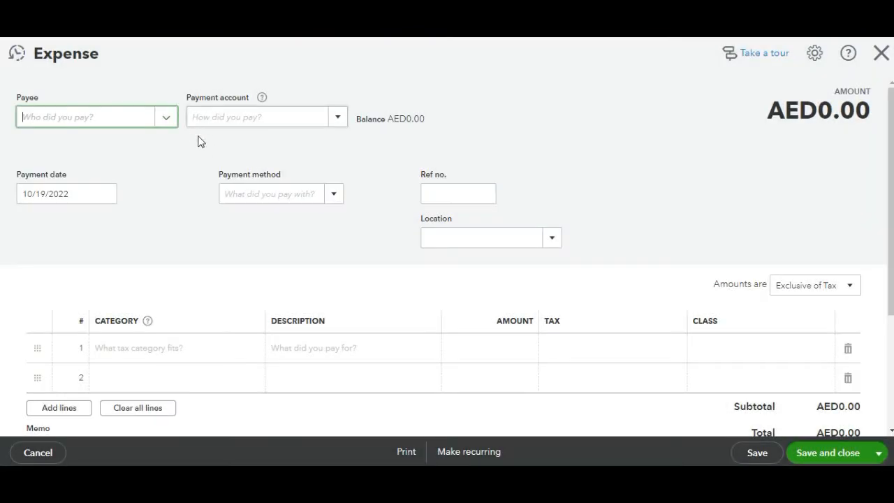
Step: Select the supplier XYZ (Pvt) Limited as the expense's payee
left_click(167, 120)
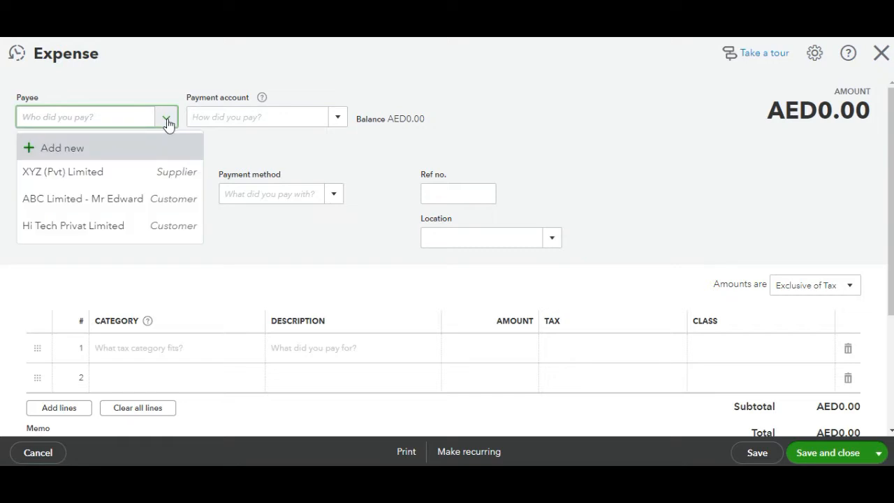
left_click(118, 187)
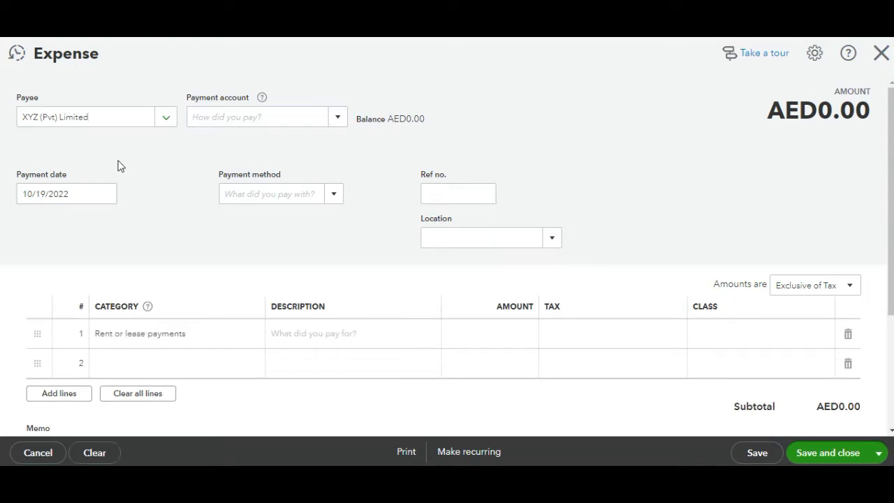
left_click(165, 121)
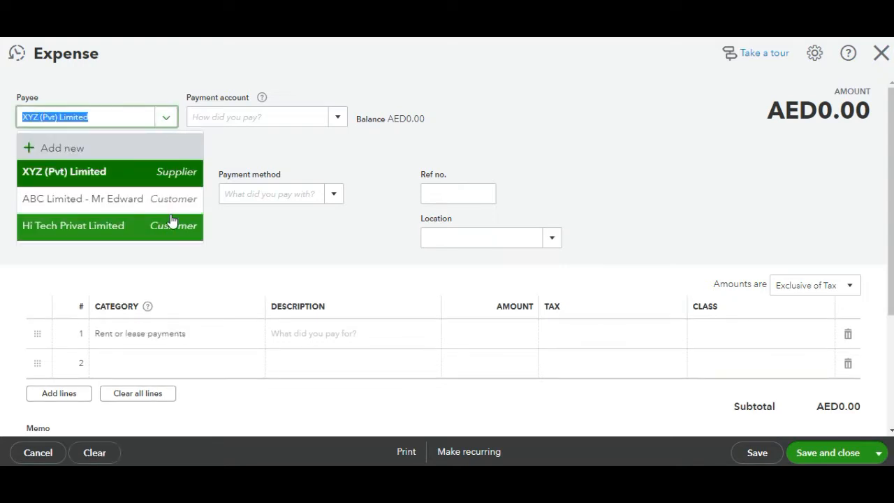
left_click(136, 119)
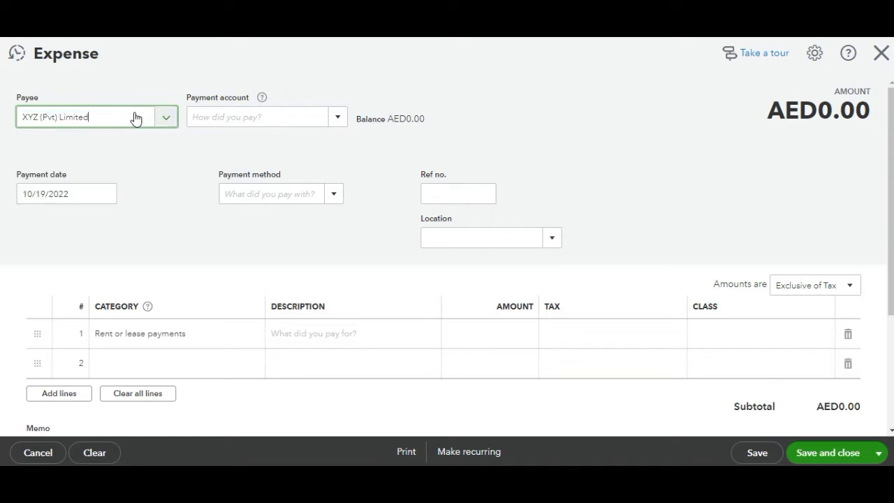
Step: Set the expense's payment account to the Bank sub-account of Cash and cash equivalents
left_click(337, 120)
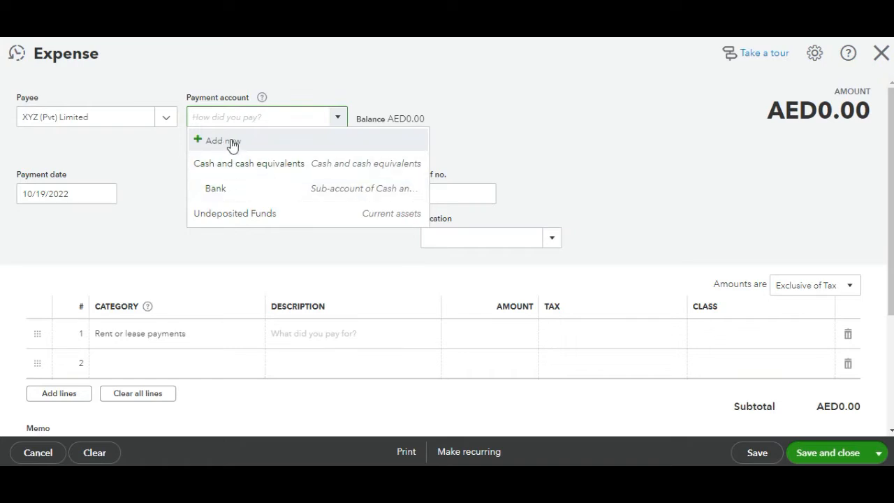
left_click(276, 190)
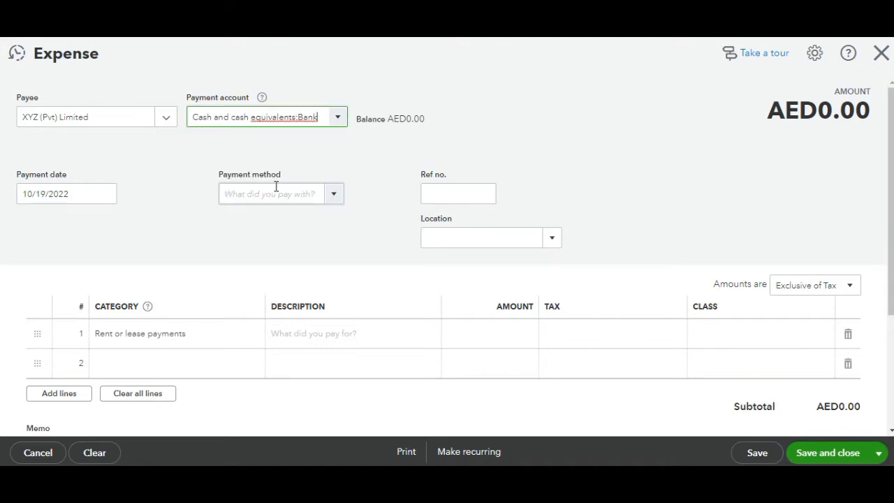
left_click(334, 124)
left_click(335, 124)
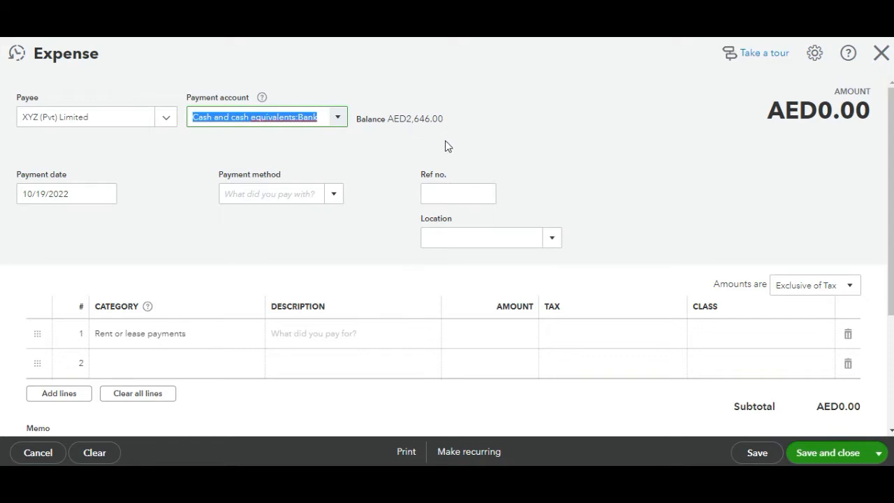
Step: Set the payment method to Cash and the reference number to 1245, leaving the location blank
left_click(334, 199)
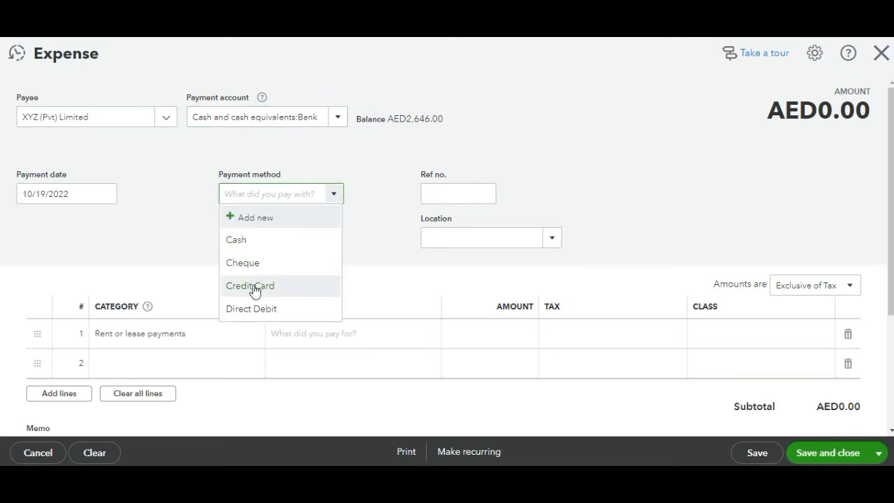
left_click(255, 238)
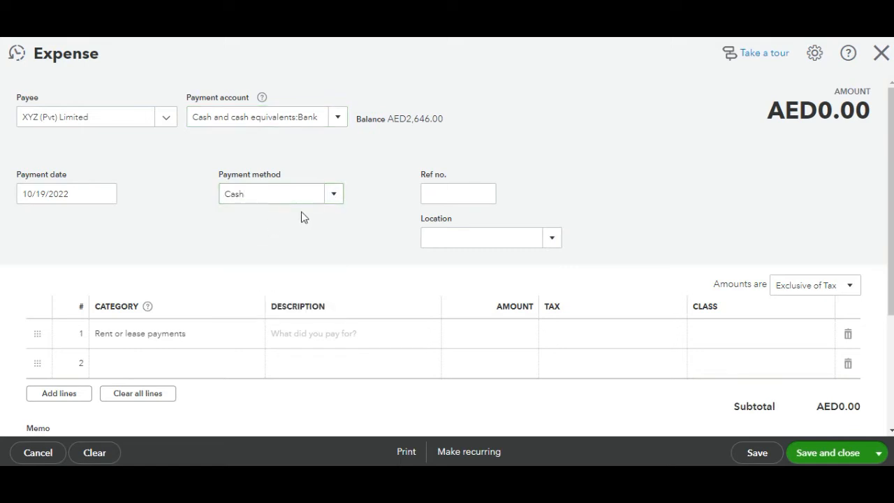
left_click(422, 195)
type("1245")
left_click(346, 250)
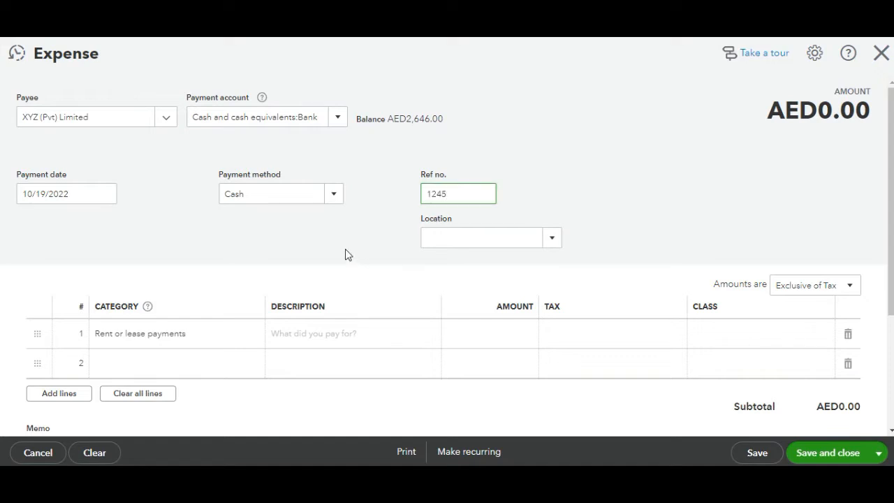
left_click(553, 239)
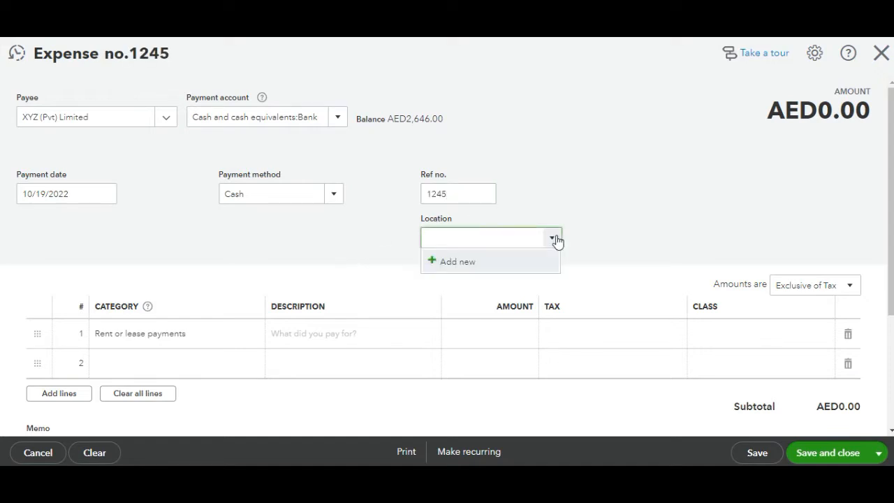
left_click(553, 239)
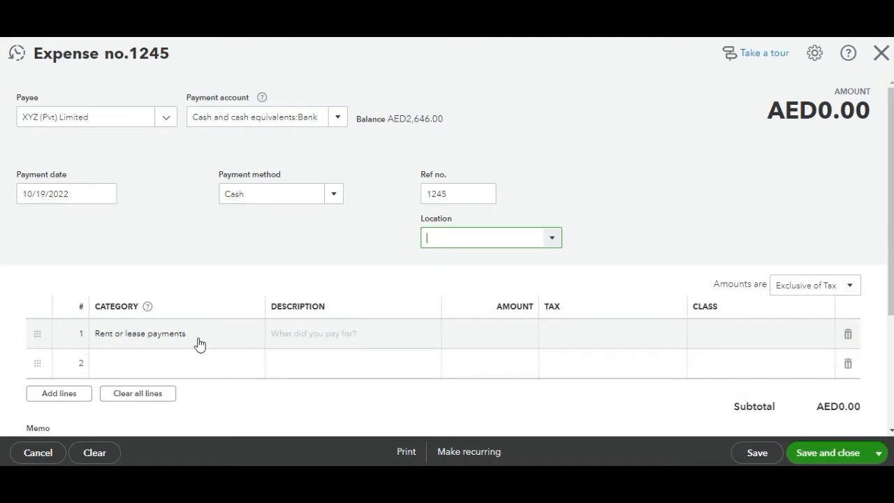
Step: Enter an amount of 300 on the rent or lease payments line, without a description
left_click(300, 334)
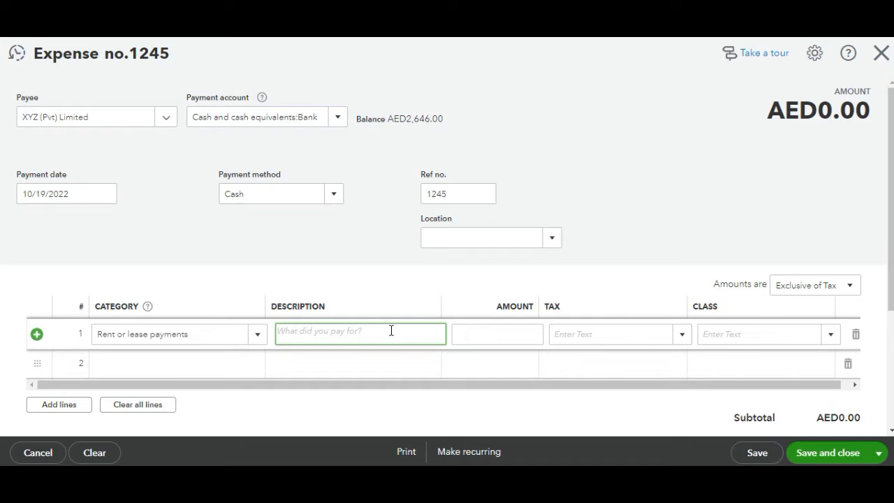
left_click(506, 334)
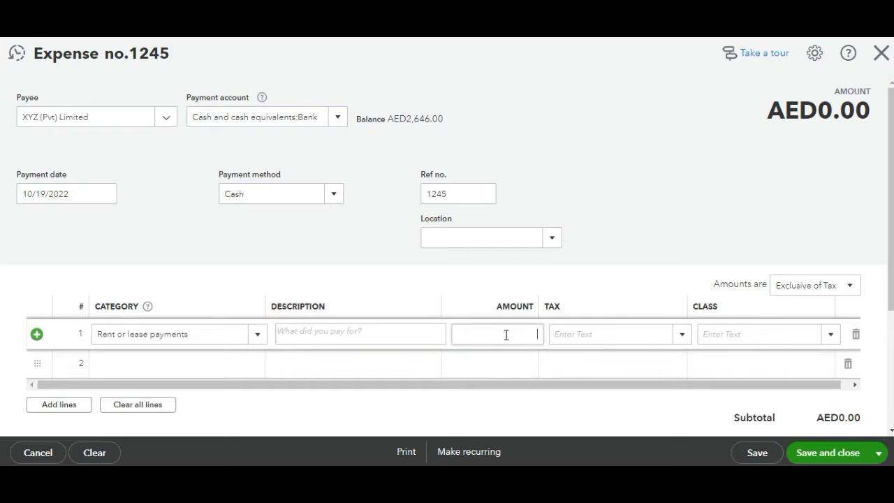
type("300")
left_click(410, 257)
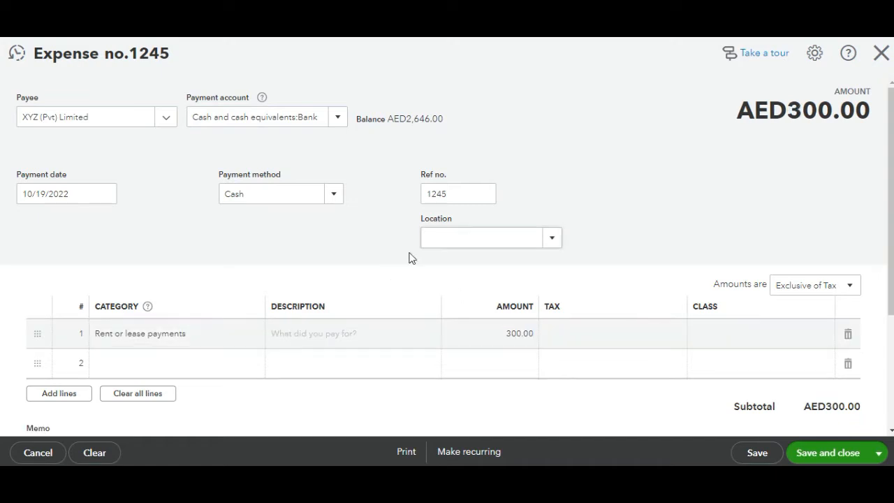
Step: Assign the SR Standard Rated (5%) tax and the Musriff Mall class to the rent or lease payments line
left_click(661, 334)
left_click(681, 338)
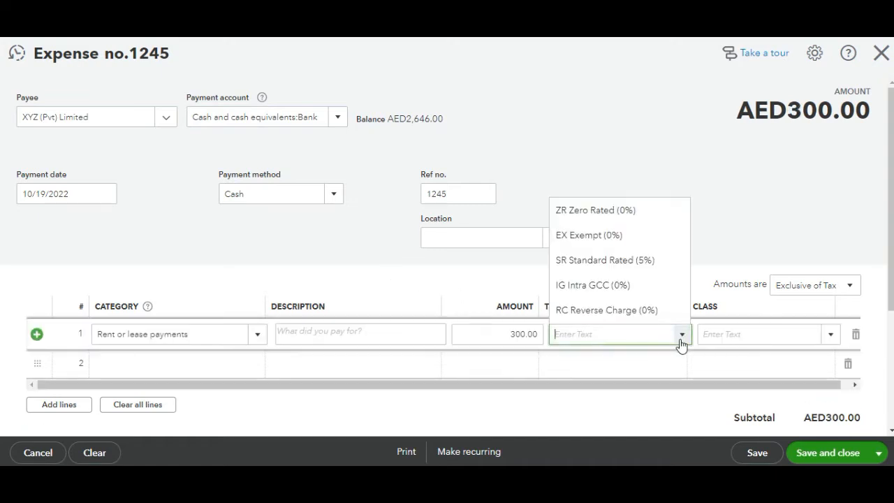
left_click(602, 260)
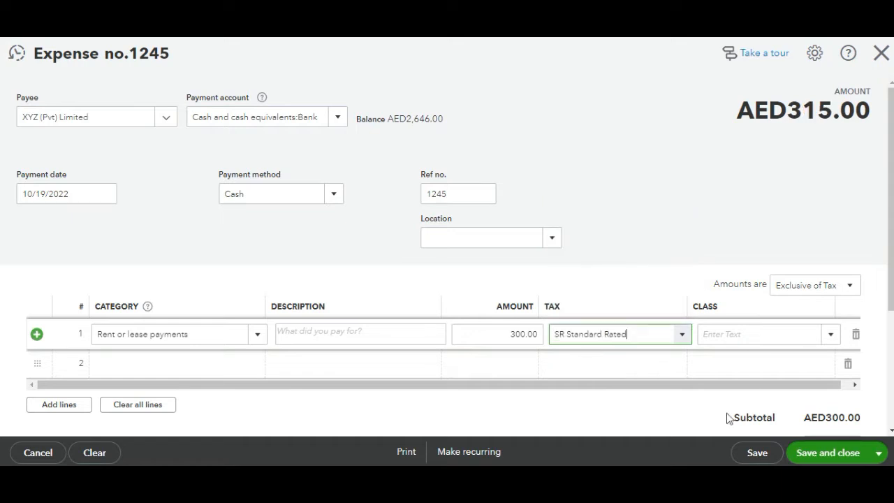
left_click(835, 339)
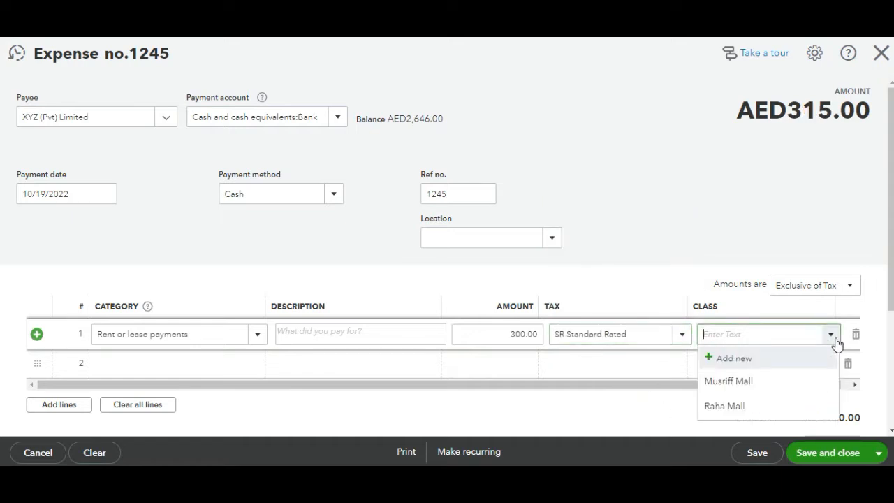
left_click(730, 382)
left_click(643, 177)
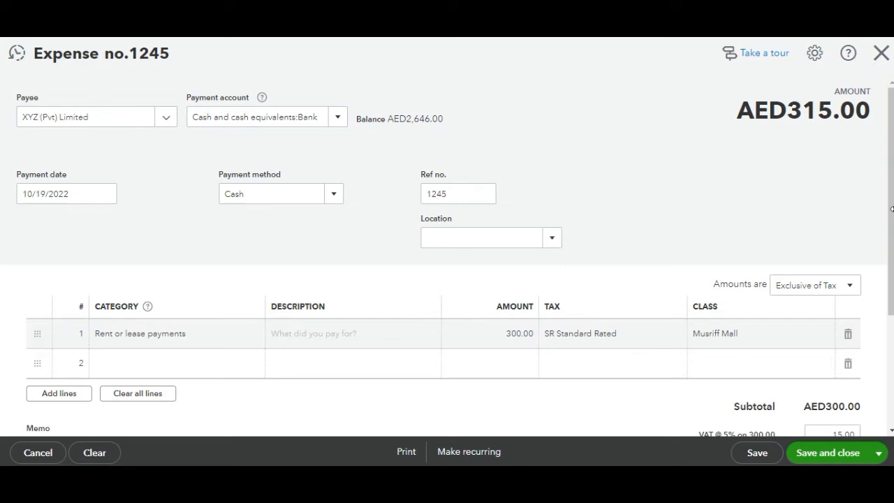
Step: Browse for a file to attach to the expense, and cancel the file selection
left_click_drag(891, 189, 891, 299)
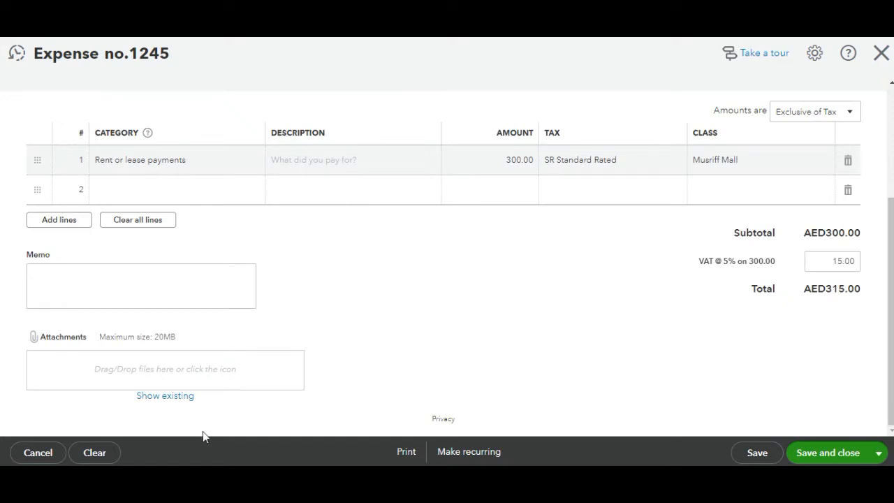
left_click(141, 377)
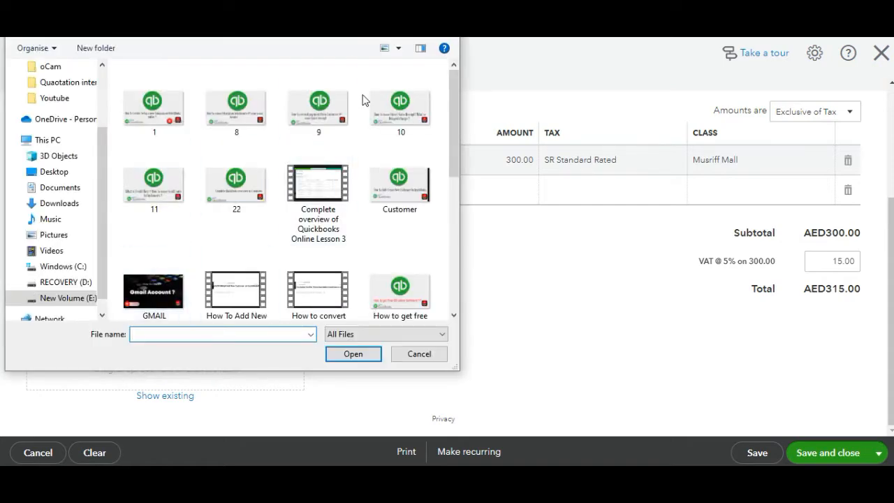
left_click(420, 355)
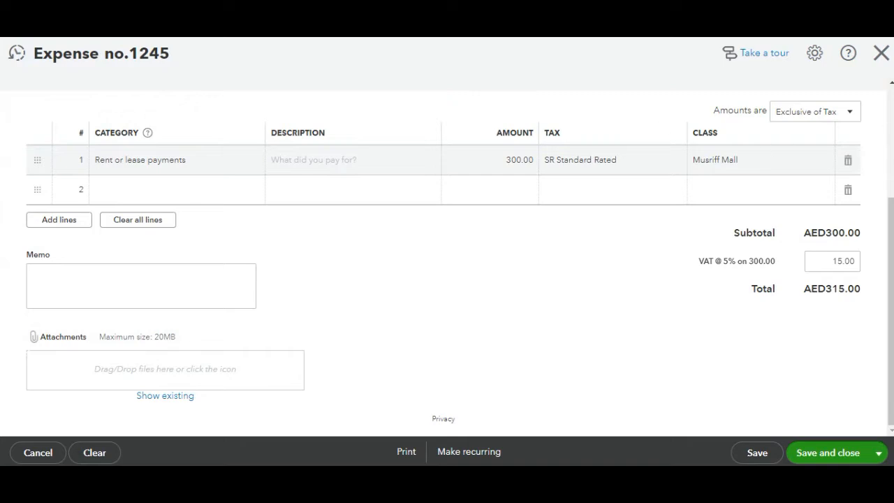
scroll(883, 131, "up", 3)
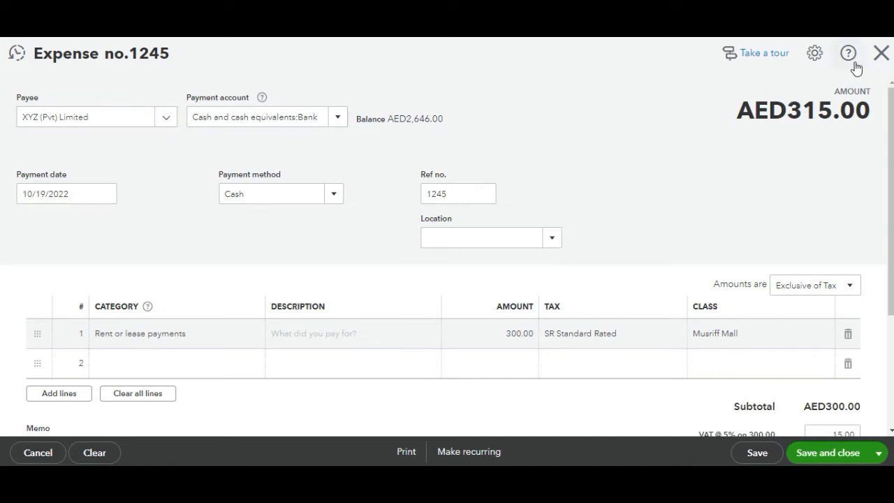
Step: Close the expense form without saving the entry
left_click(881, 56)
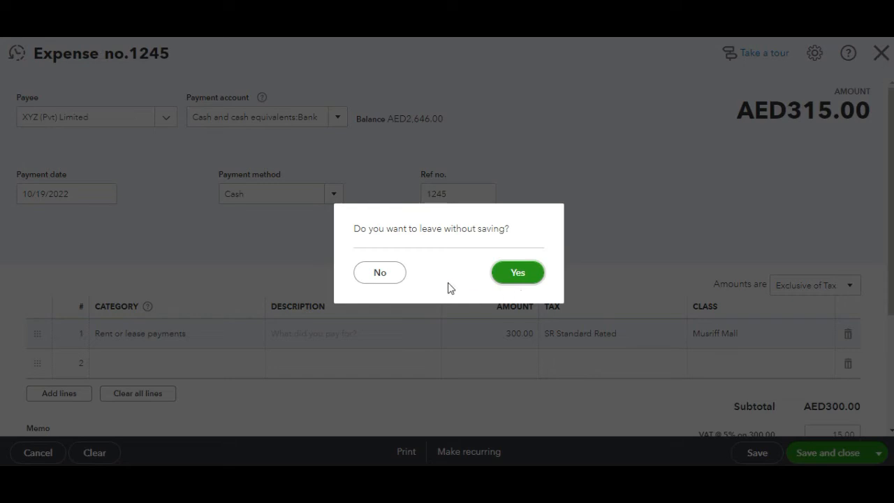
left_click(380, 273)
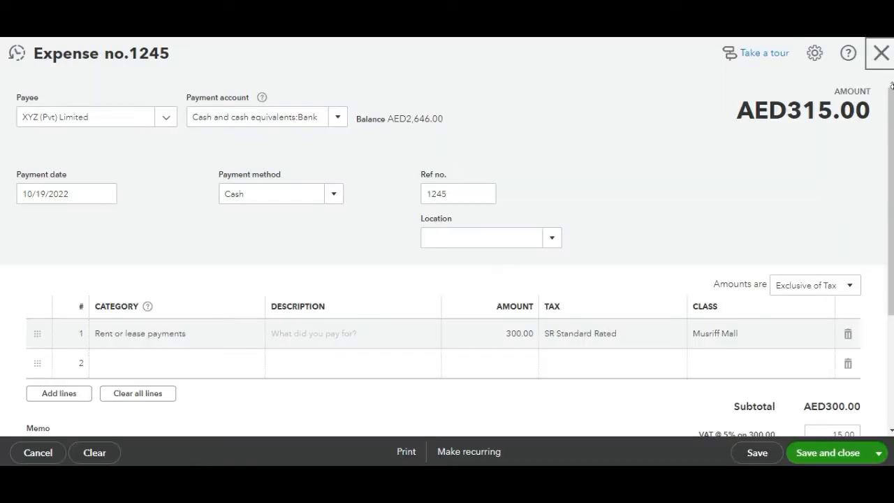
left_click(879, 56)
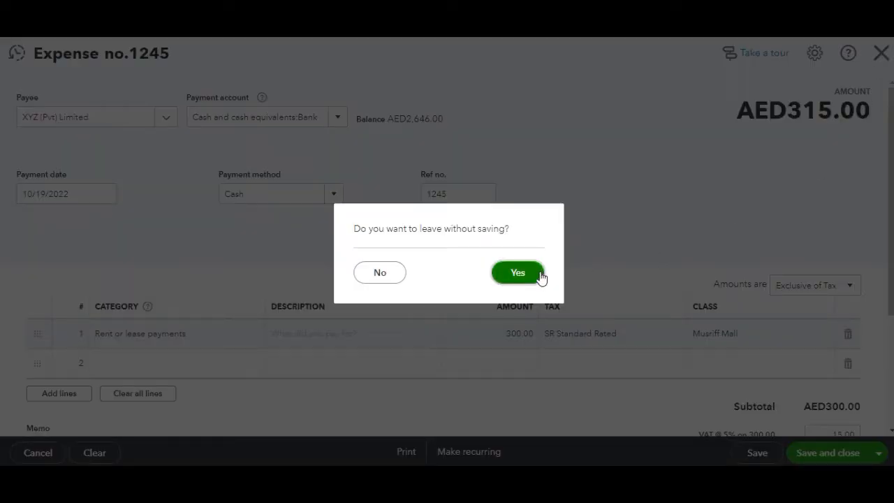
left_click(518, 273)
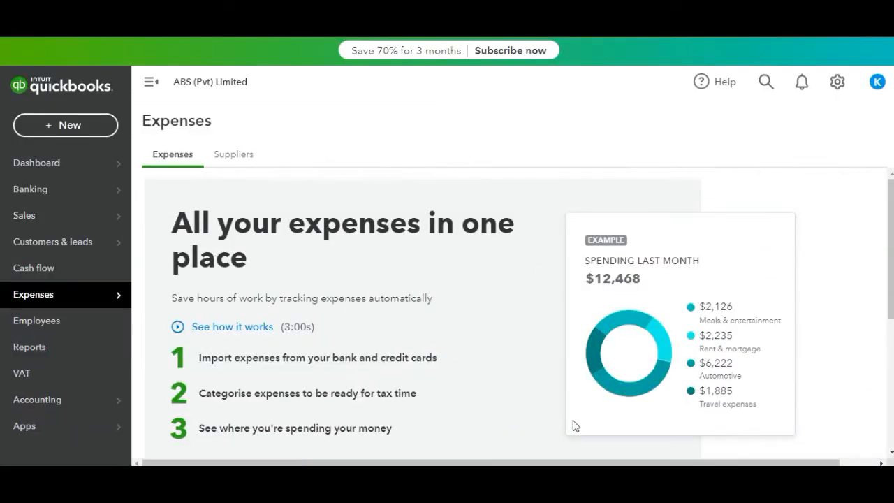
Step: Open the XYZ (Pvt) Limited record from the suppliers list
left_click(239, 157)
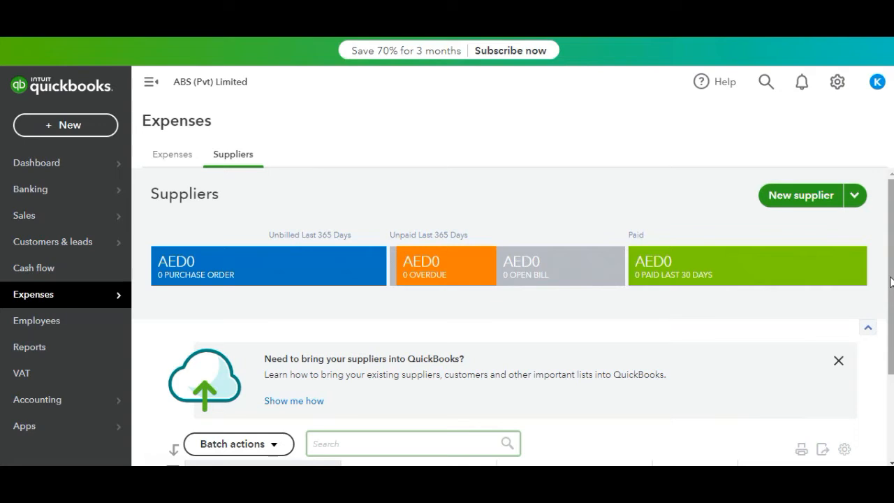
scroll(890, 281, "down", 3)
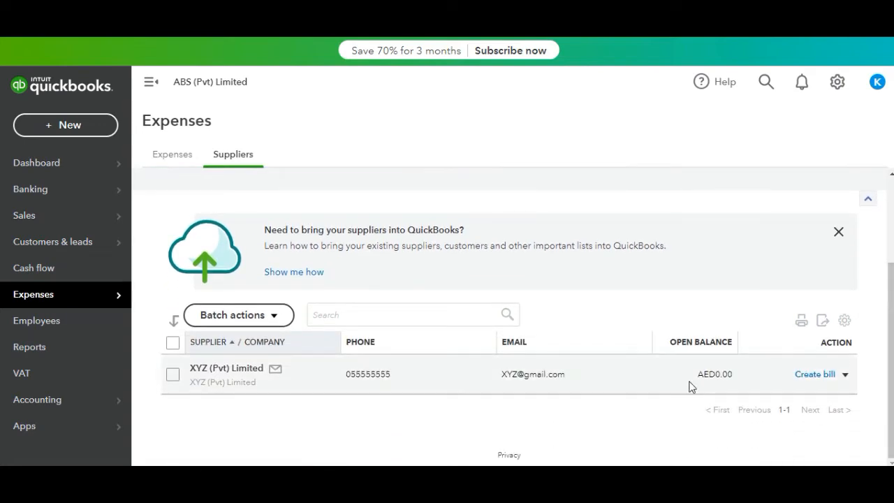
left_click(679, 379)
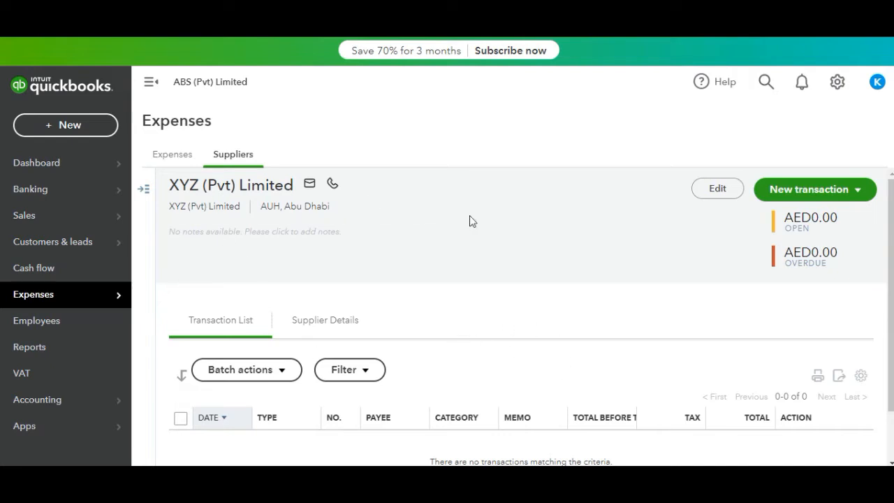
left_click(862, 195)
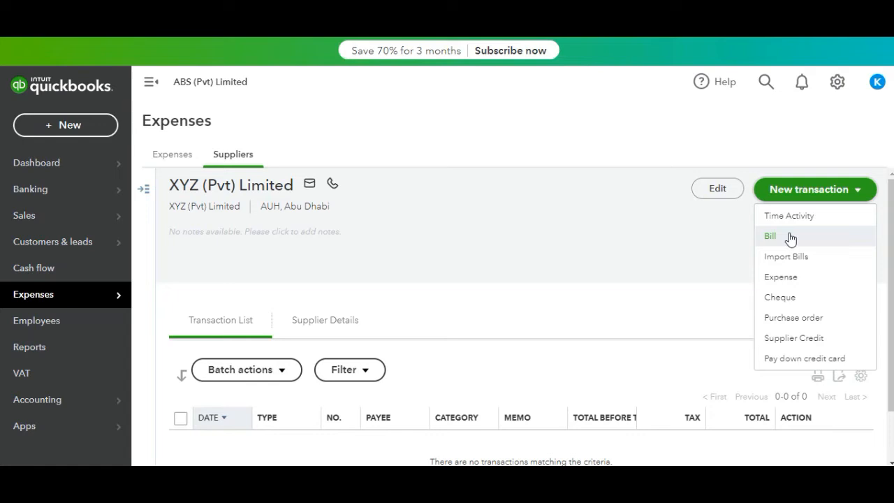
left_click(791, 237)
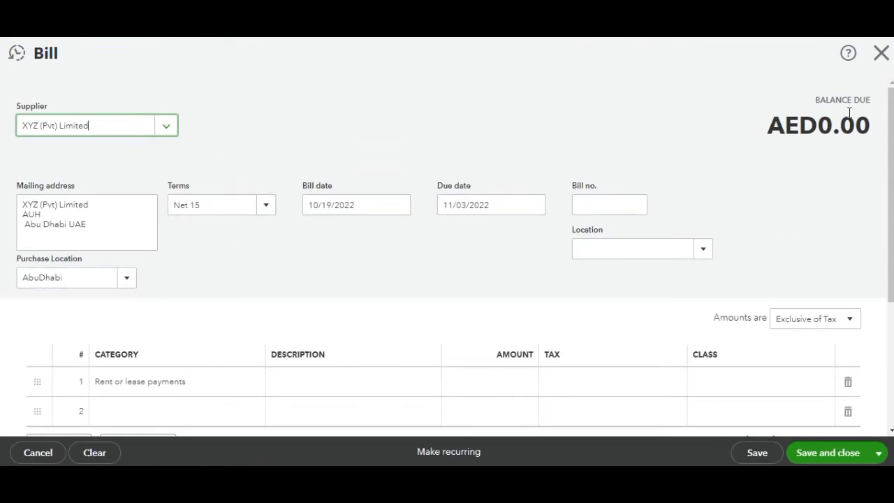
left_click(882, 55)
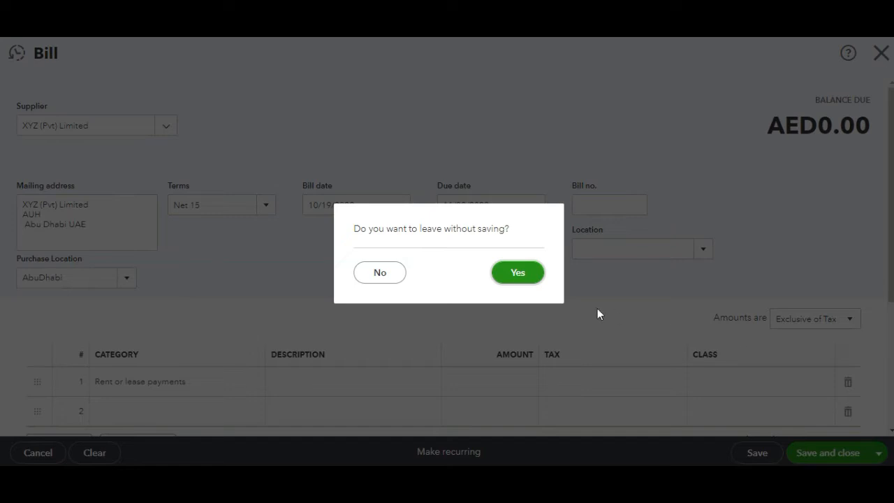
left_click(518, 278)
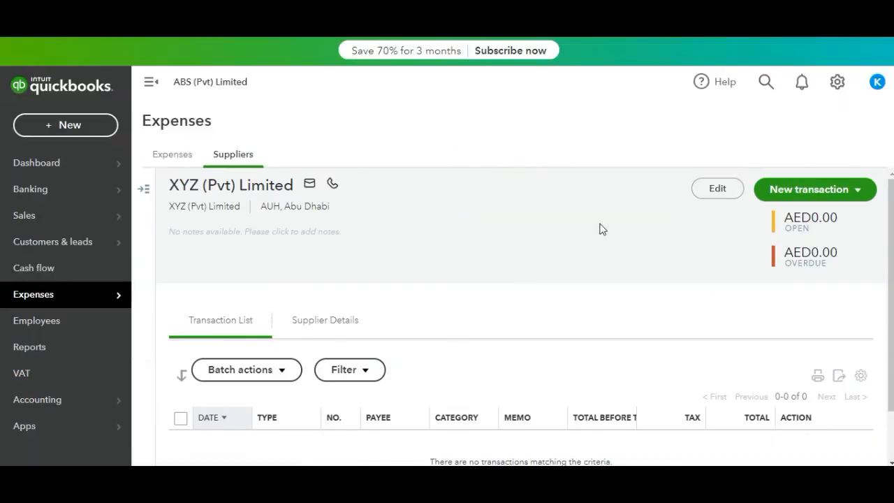
Step: Start a new expense for XYZ (Pvt) Limited with payment method Cash and reference number 1212
left_click(858, 197)
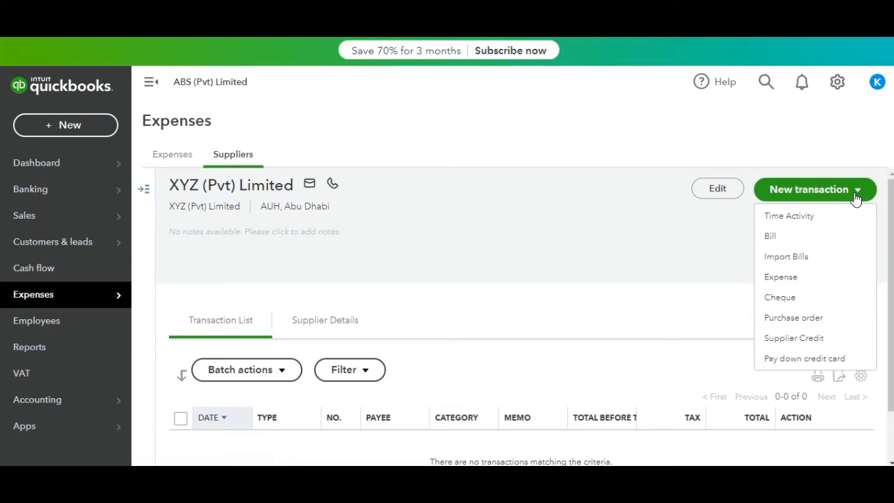
left_click(783, 283)
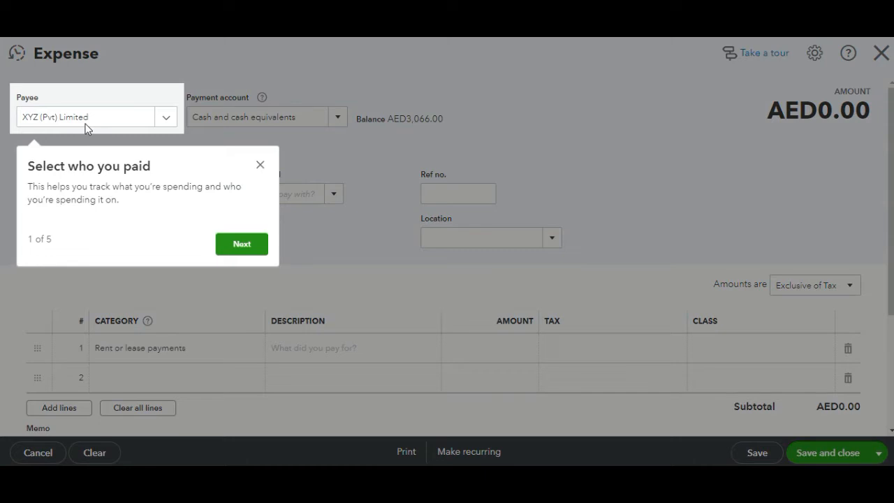
left_click(260, 165)
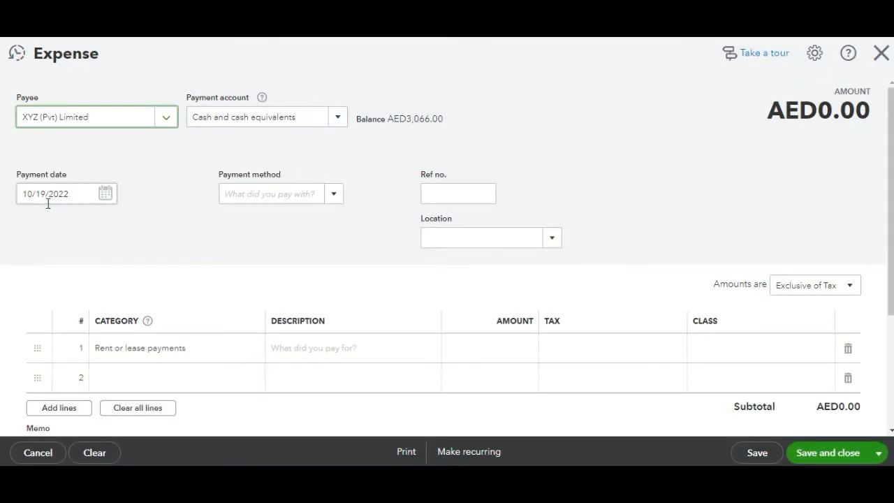
left_click(334, 195)
left_click(246, 243)
left_click(438, 190)
type("1242")
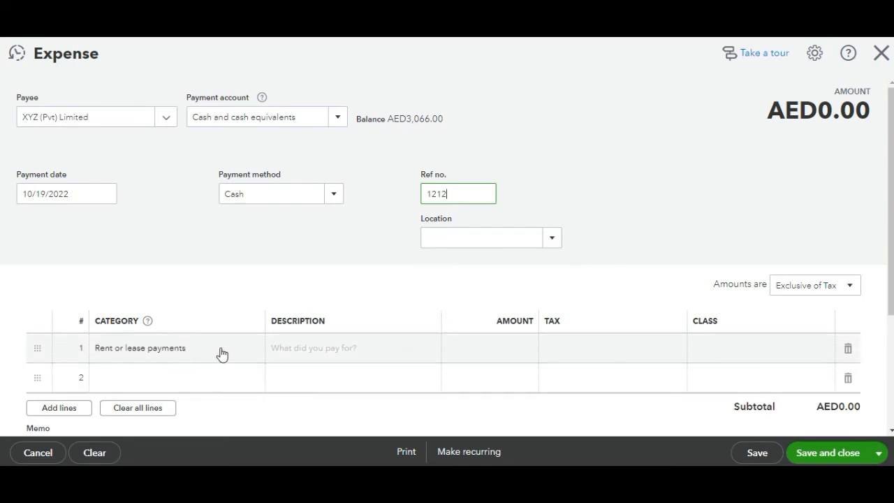
Step: Describe the rent or lease payments line as "One month rent accrued and paid" and enter an amount of 300
left_click(360, 351)
type("One month rent accrued")
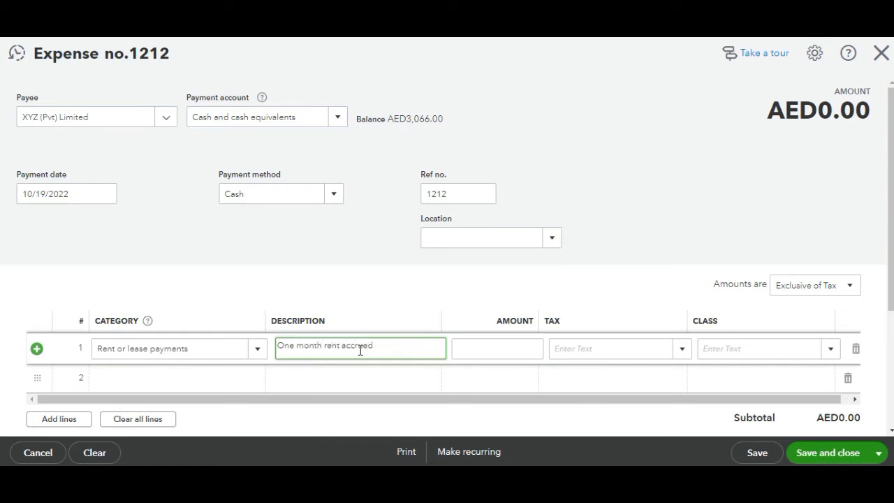
key("BackSpace")
type("d and paid")
left_click(514, 347)
type("300")
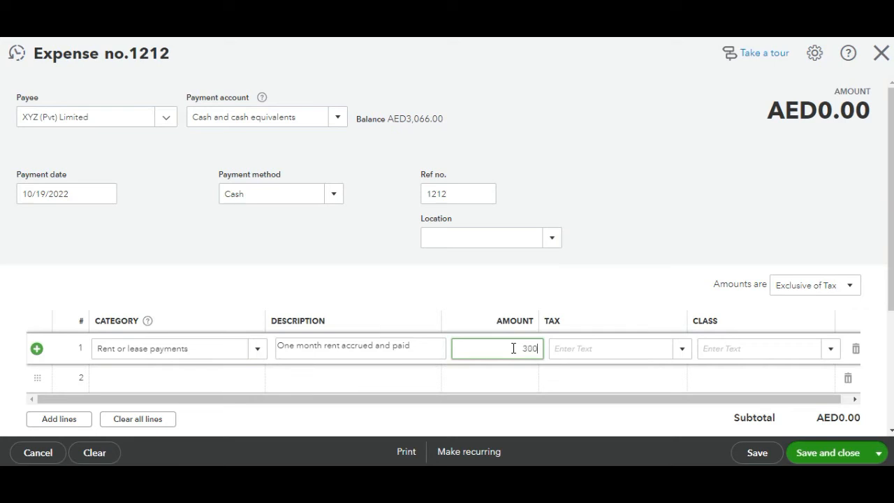
Step: Apply SR Standard Rated (5%) tax and the Musriff Mall class to the rent expense line
left_click(682, 349)
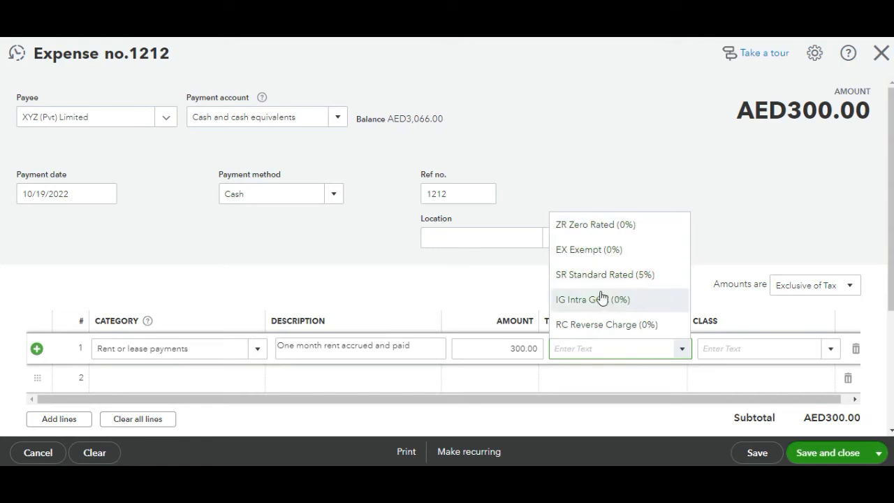
left_click(601, 276)
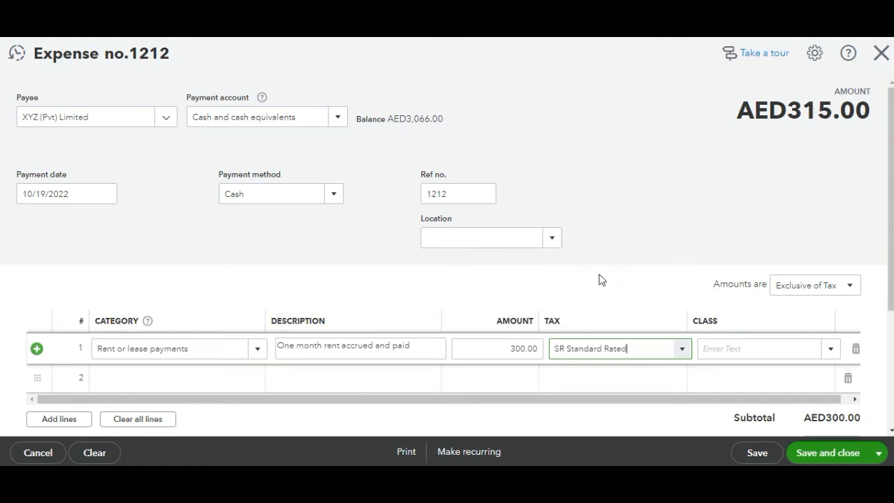
left_click(831, 358)
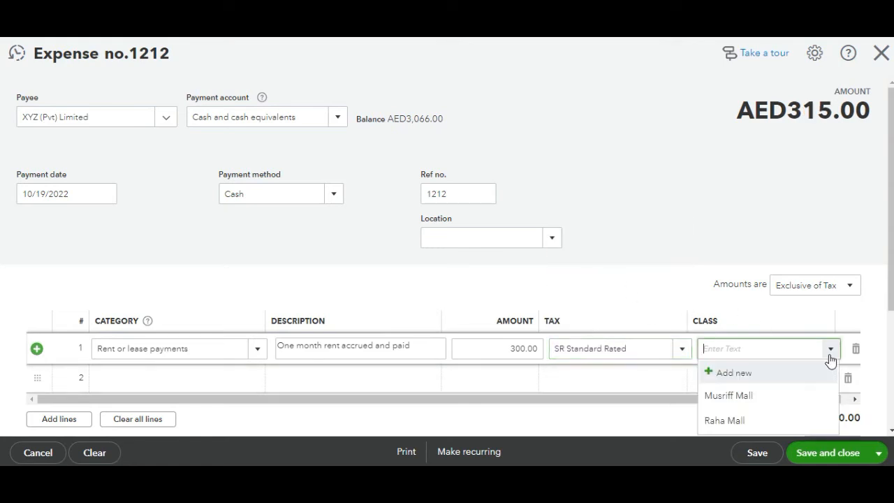
left_click(762, 400)
Step: Review the completed rent expense, save and close it, and check the supplier's transaction list
left_click_drag(890, 295, 891, 409)
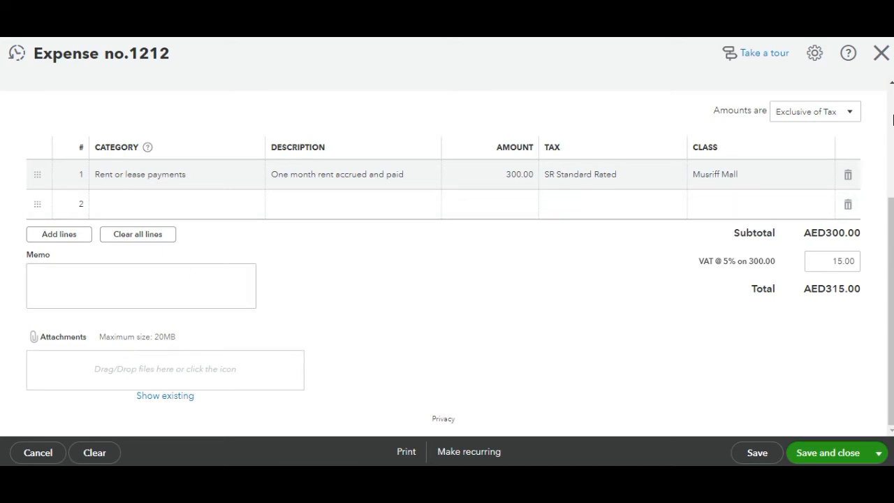
scroll(893, 120, "up", 3)
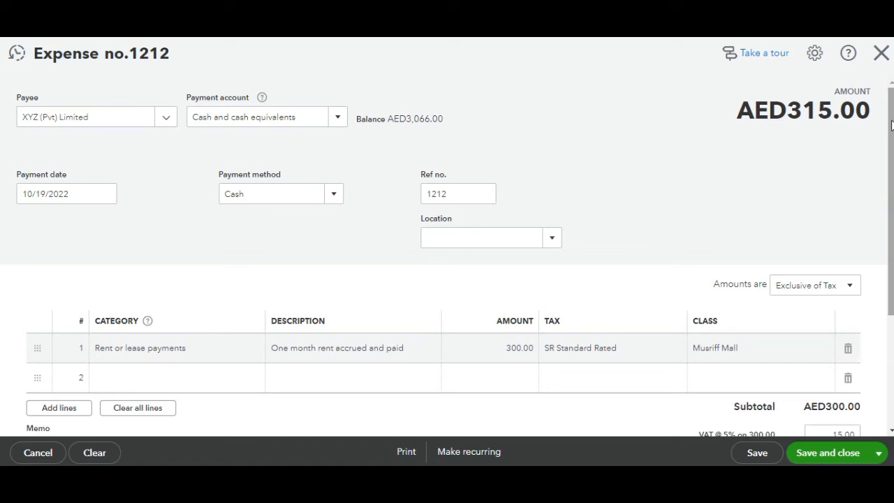
left_click_drag(891, 125, 893, 173)
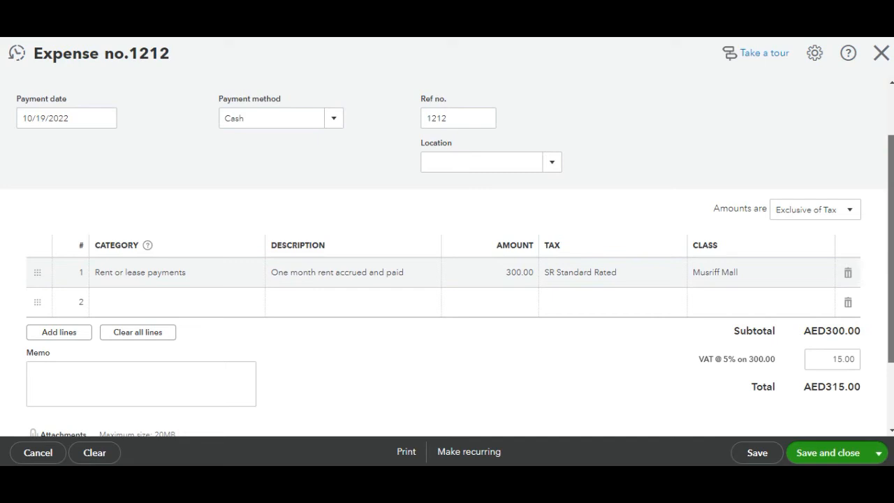
left_click_drag(893, 173, 893, 234)
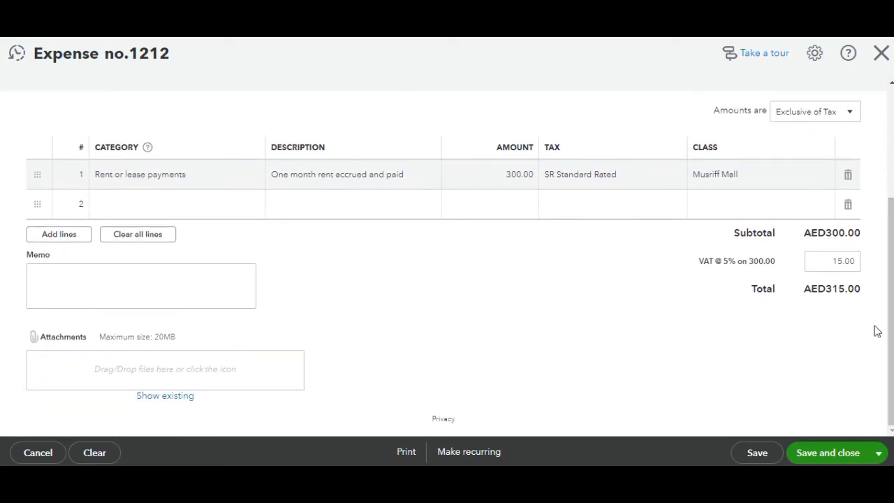
left_click(817, 453)
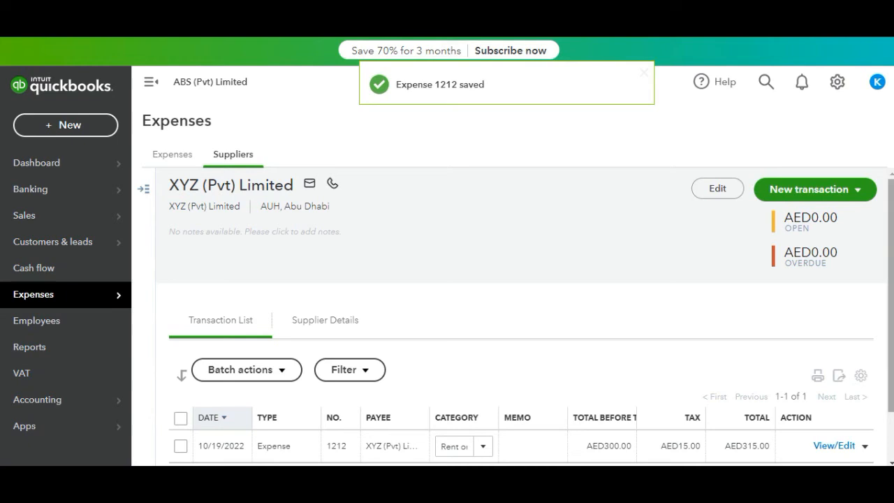
mouse_move(892, 246)
left_mouse_down()
mouse_move(892, 296)
mouse_move(891, 246)
left_mouse_up()
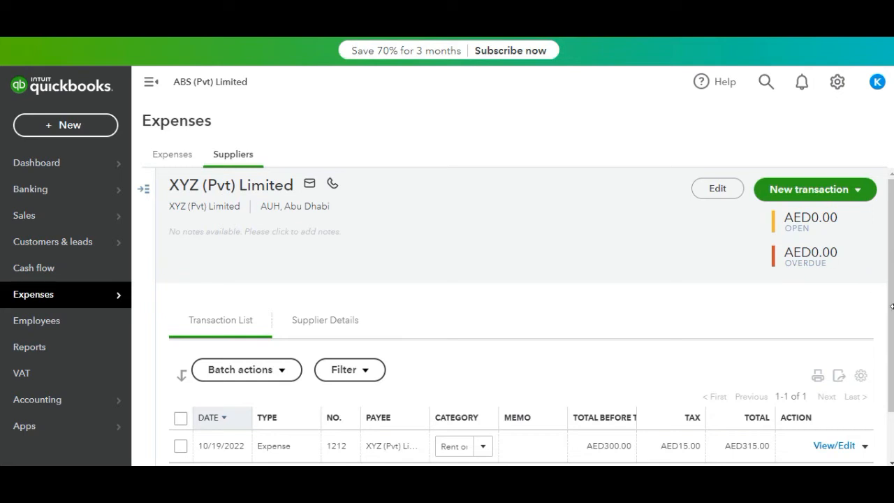
scroll(516, 316, "down", 1)
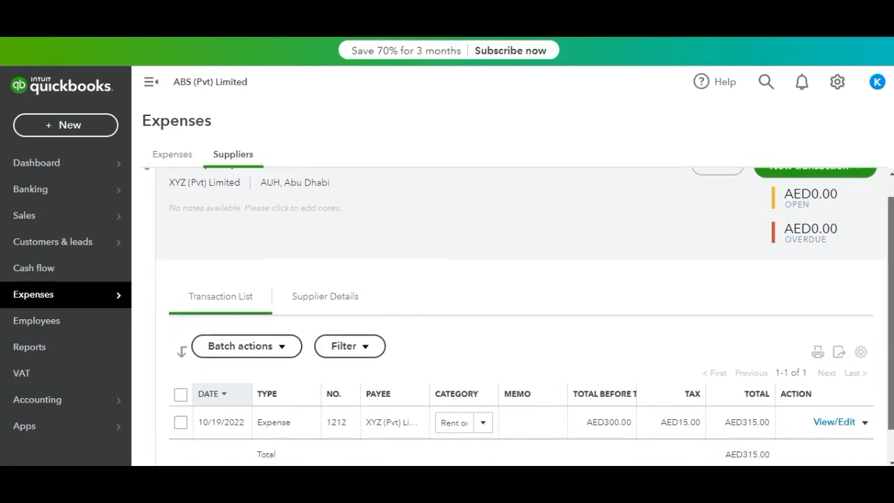
scroll(886, 287, "up", 1)
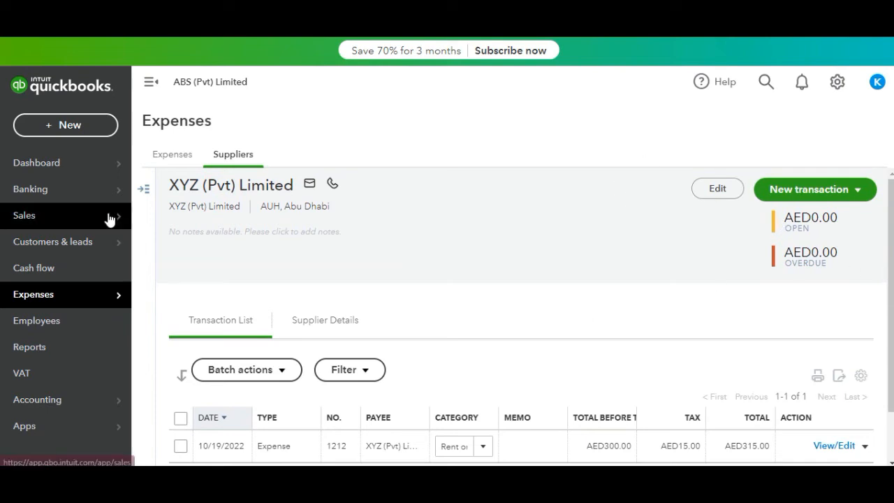
Step: Open the Profit and Loss report from the favourite reports to check the rent expense
left_click(29, 348)
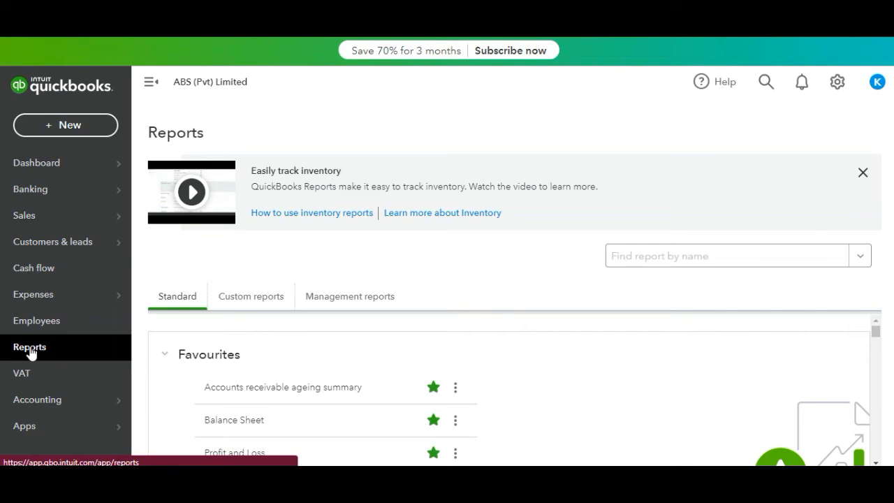
left_click_drag(877, 332, 879, 340)
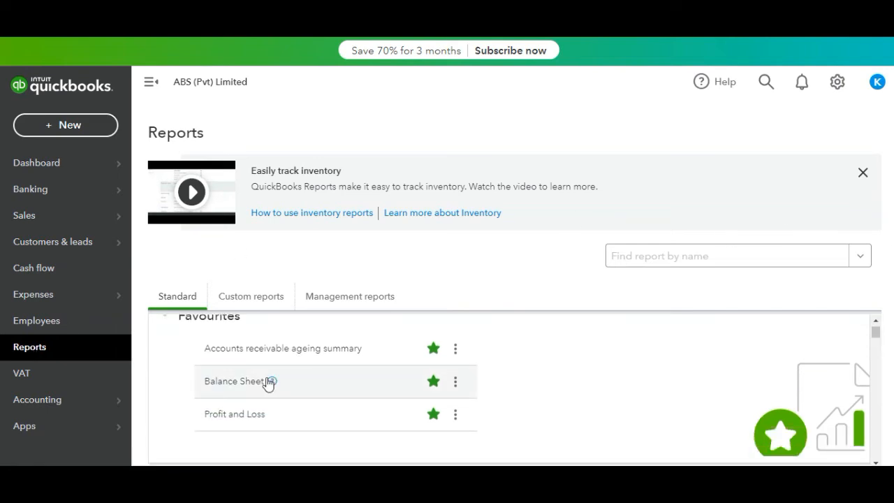
left_click(293, 414)
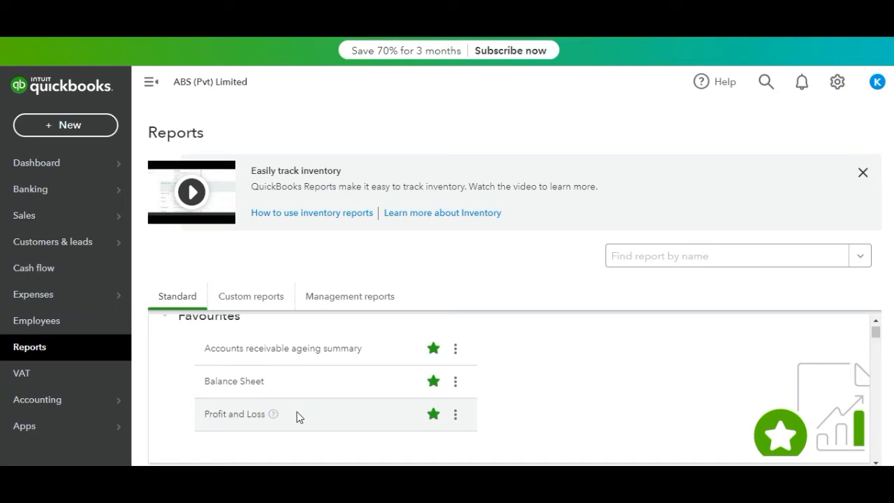
left_click(250, 416)
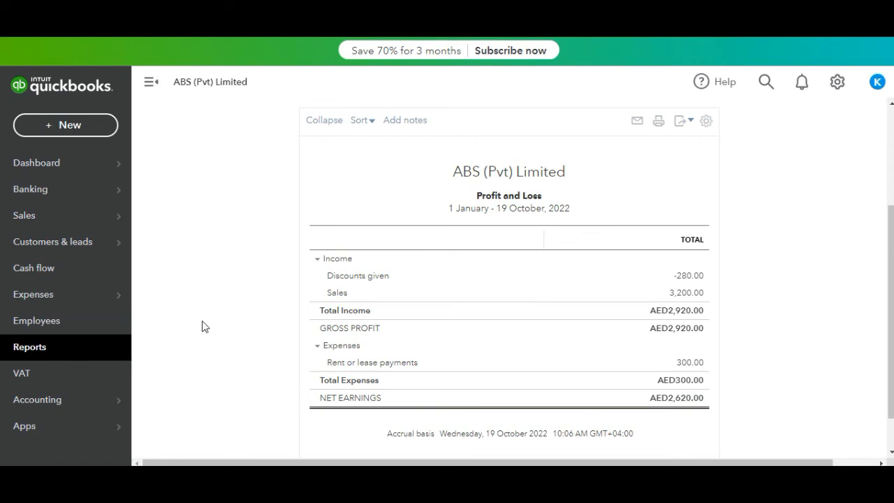
Step: Return to the reports list, open the Balance Sheet, and examine its assets, VAT Control liability and equity
left_click(15, 34)
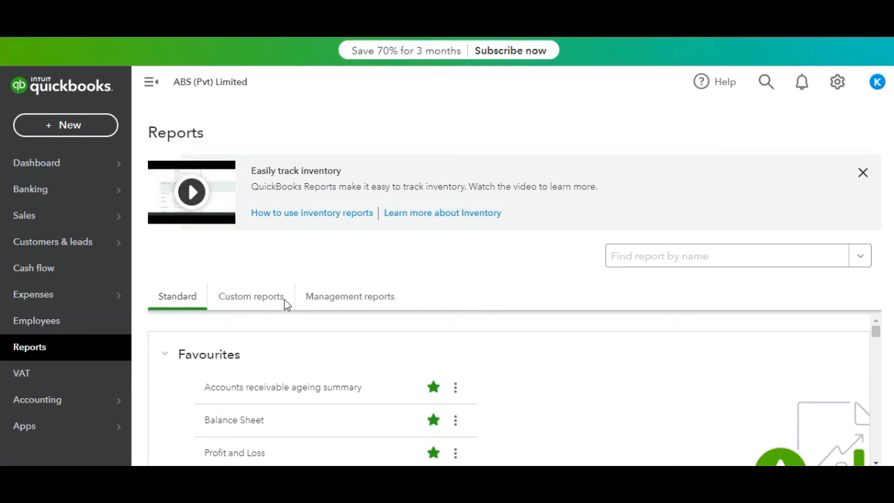
left_click(252, 422)
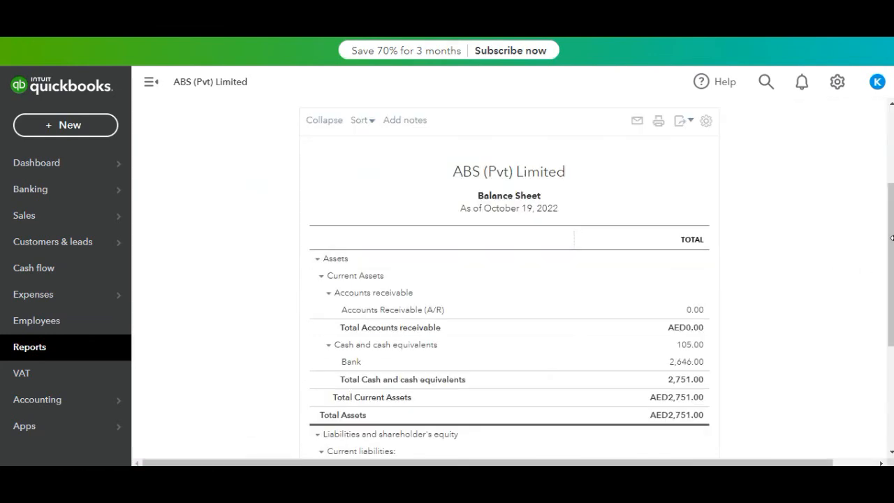
scroll(884, 244, "down", 1)
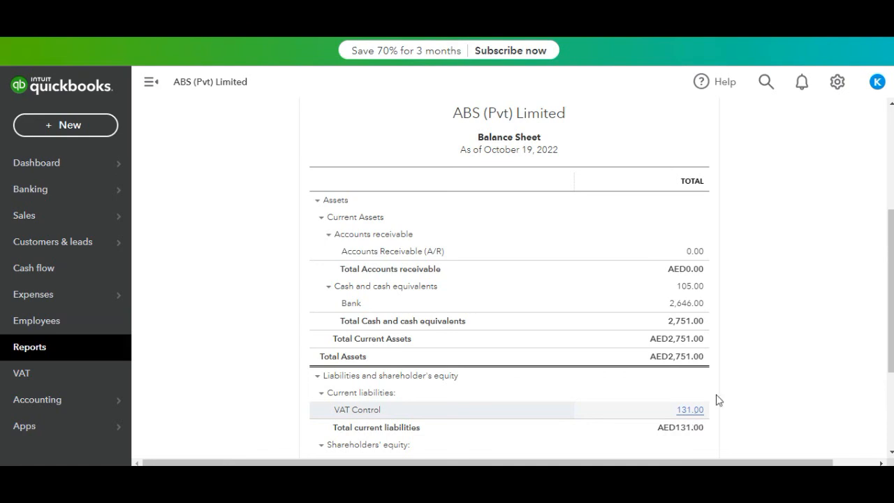
scroll(572, 298, "down", 2)
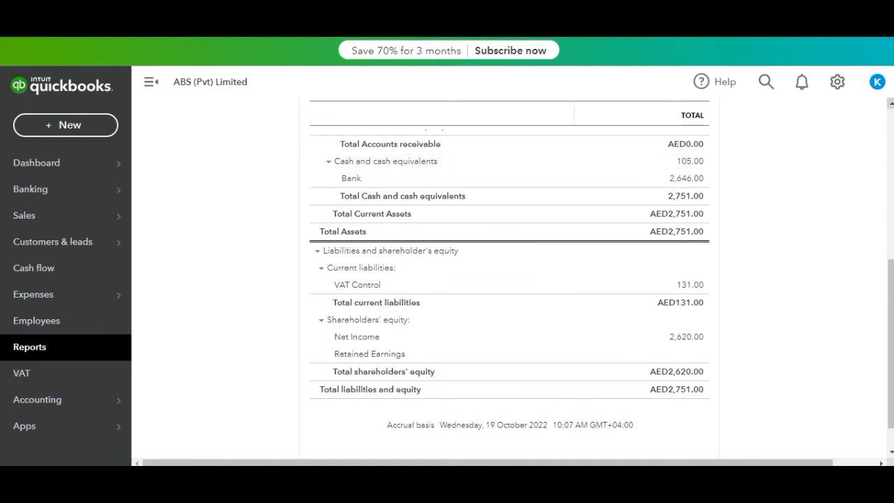
scroll(510, 280, "up", 1)
scroll(510, 279, "up", 2)
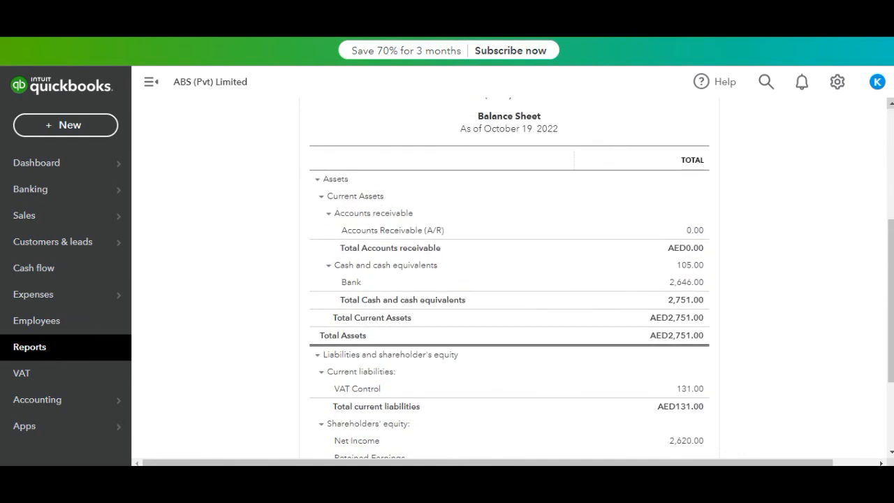